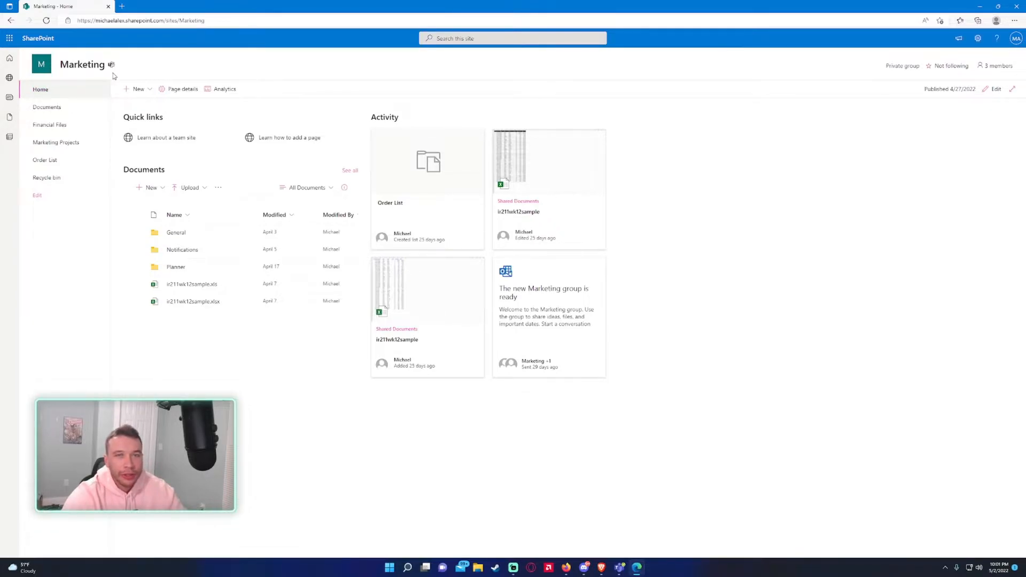
Step: Create a document library named "2022 Summer Plans" with the description "Will hold all the 2022 Summer Documents", shown in site navigation
left_click(138, 94)
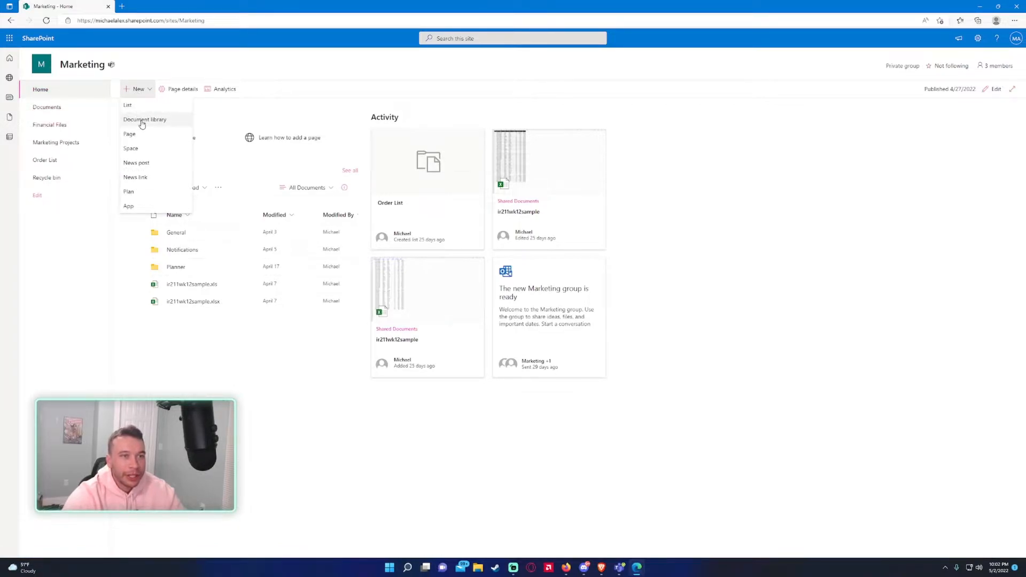
left_click(143, 121)
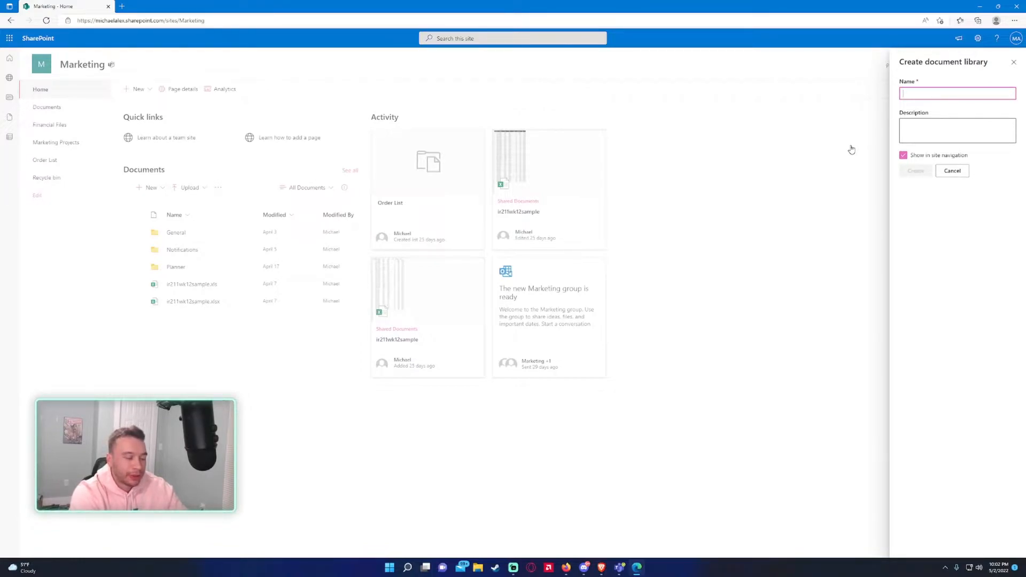
type("2022 Summer Plans")
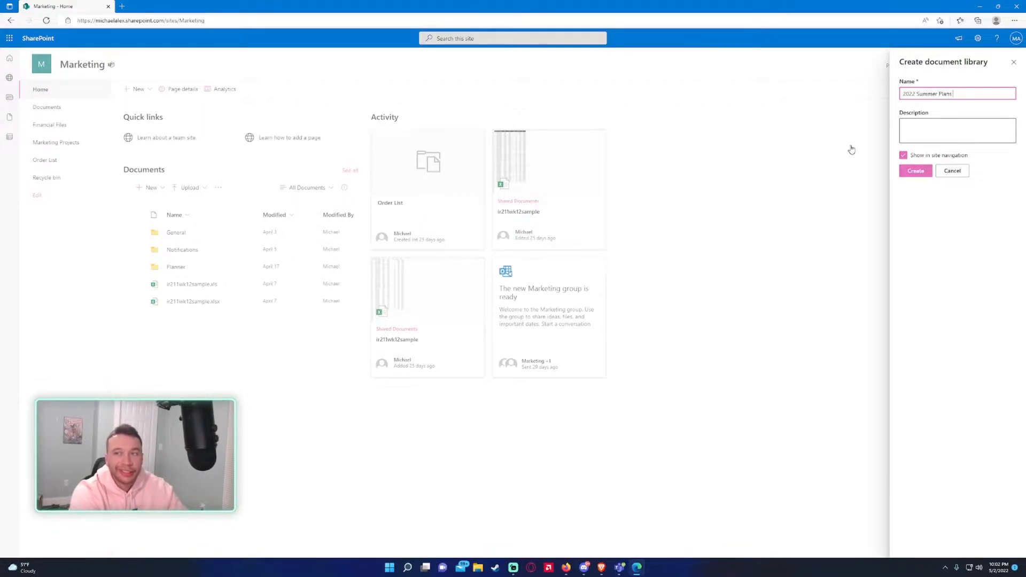
left_click(915, 136)
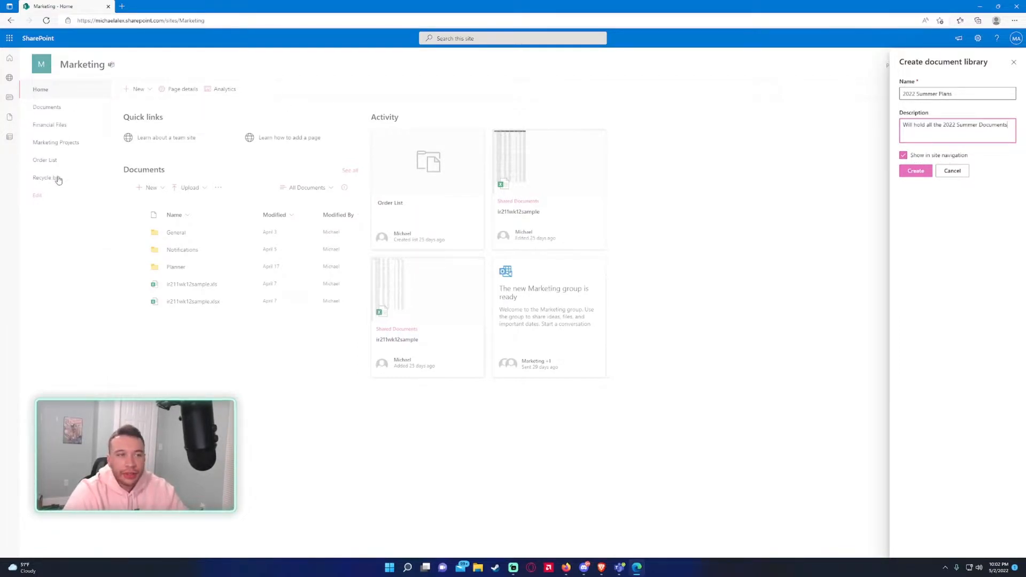
left_click(920, 172)
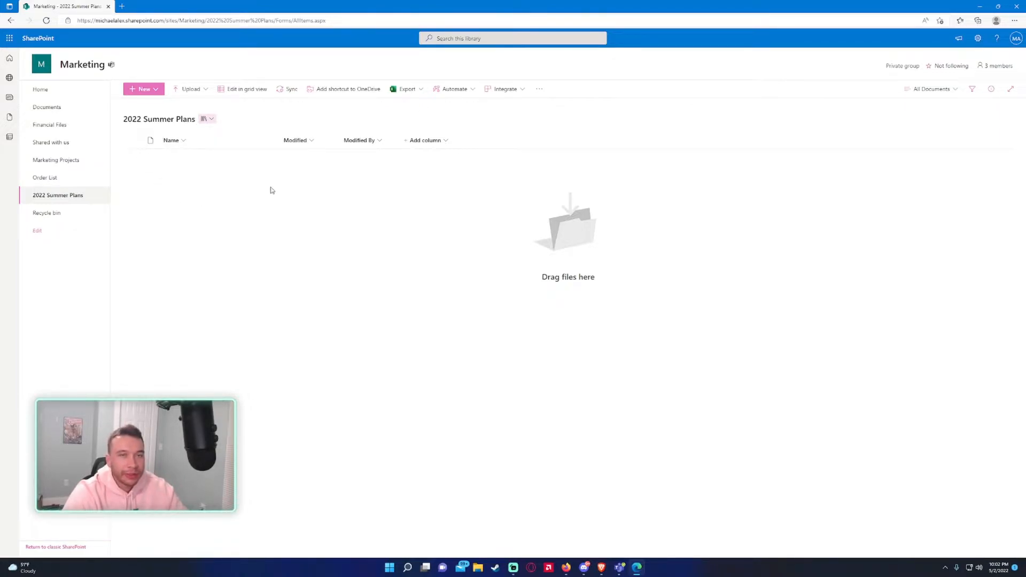
Step: Create a folder named "June 2022" in the 2022 Summer Plans library
left_click(157, 91)
left_click(158, 92)
left_click(159, 92)
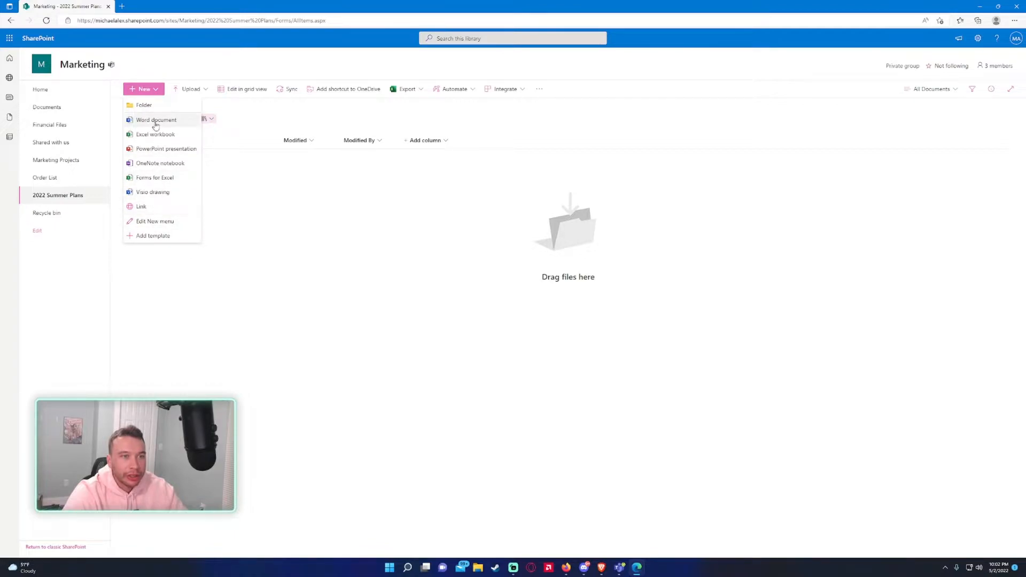
left_click(140, 105)
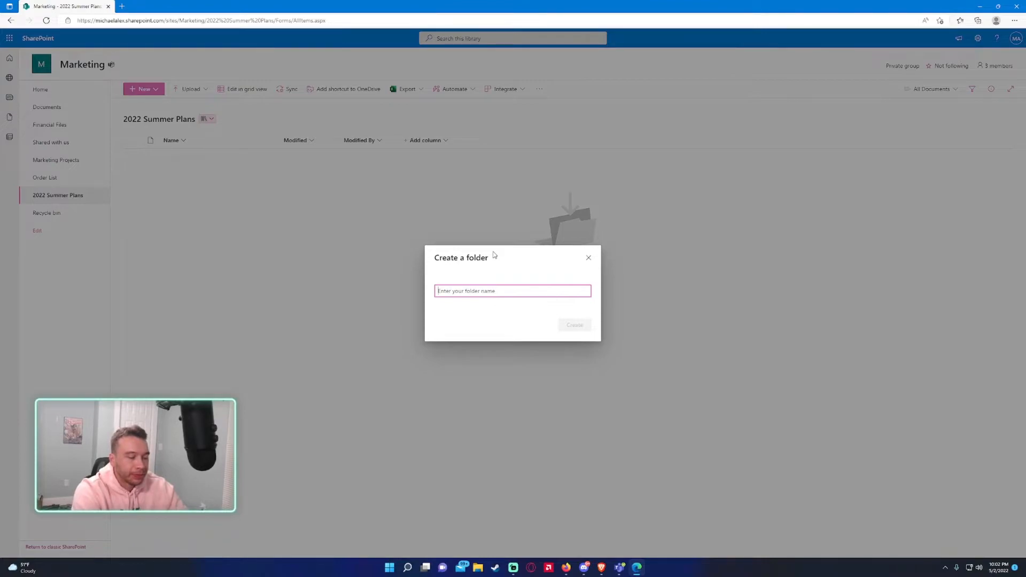
type("June 2022")
key("Return")
Step: Add a second folder named "July 2022" to the 2022 Summer Plans library
left_click(143, 95)
left_click(144, 104)
type("Ju")
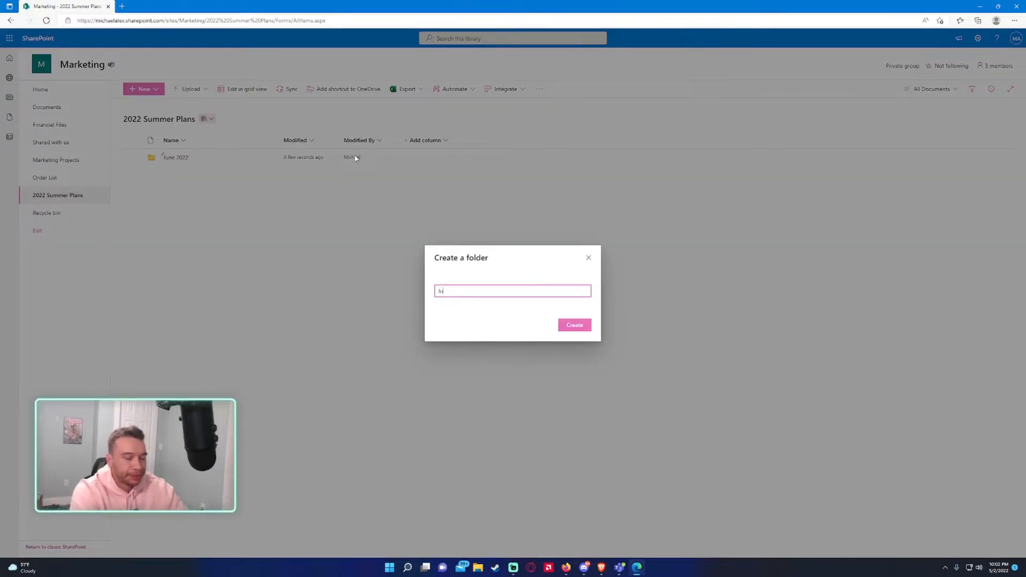
type("ly 2022")
key("Return")
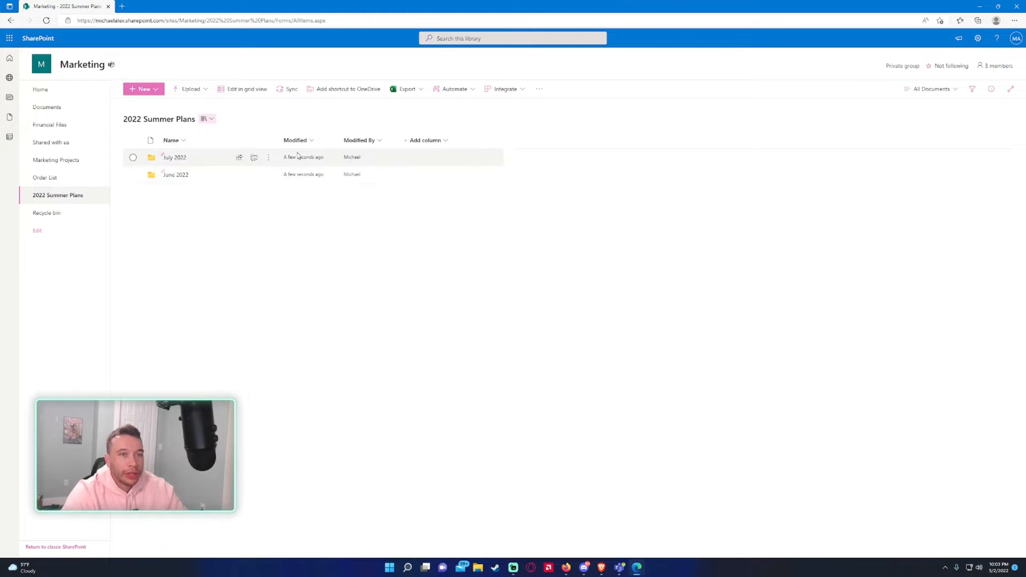
left_click(191, 95)
left_click(191, 94)
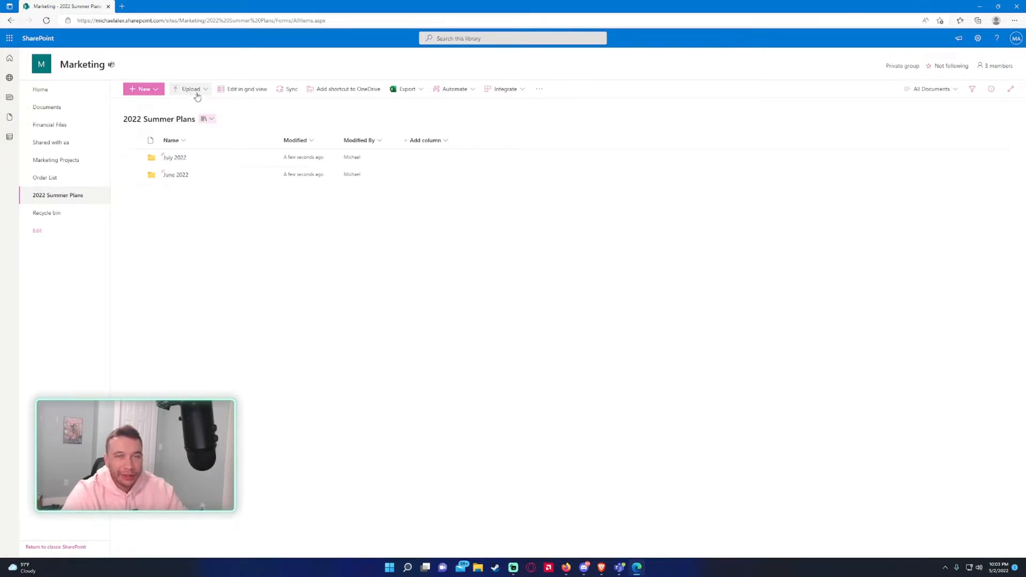
left_click(193, 91)
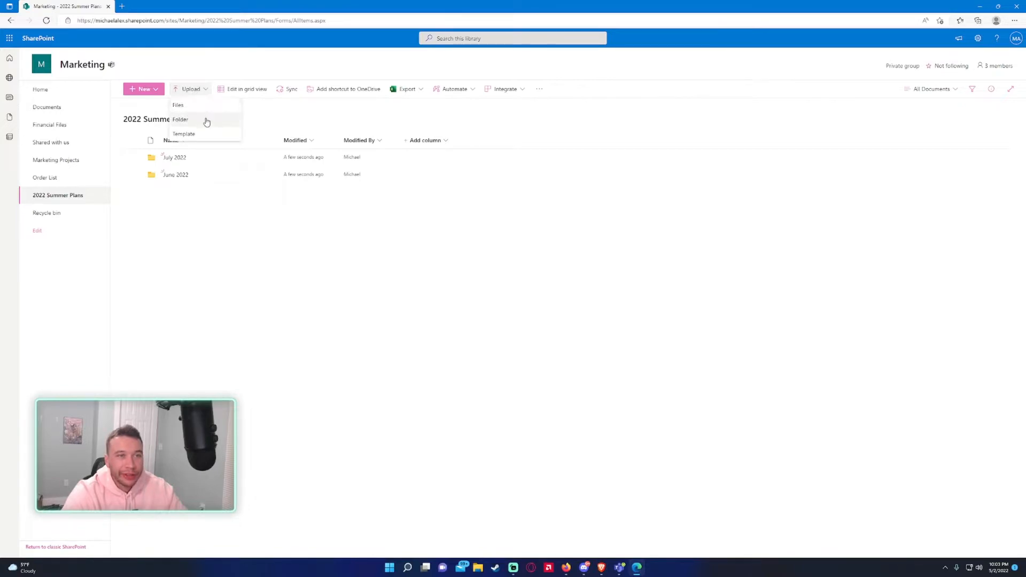
left_click(194, 92)
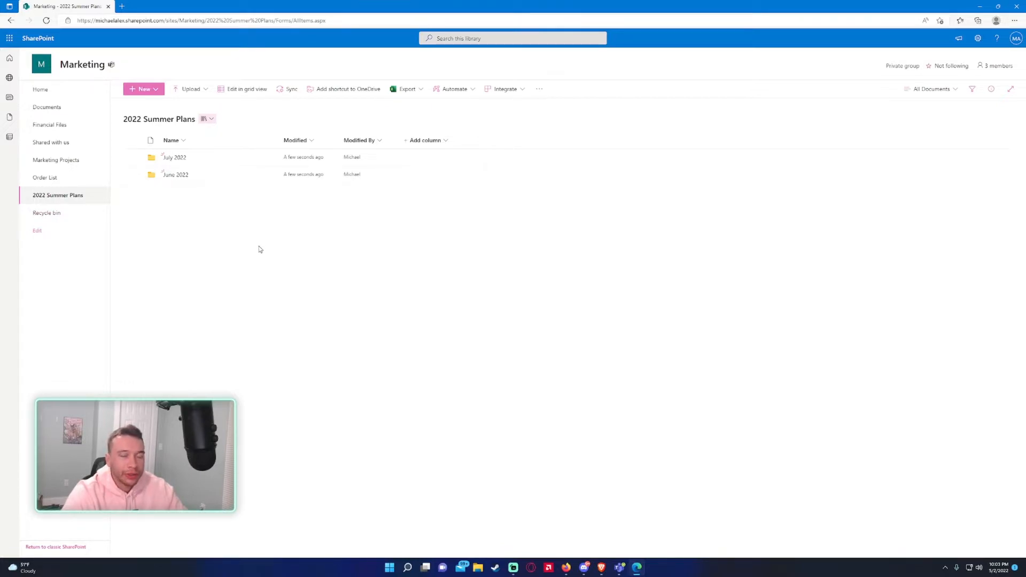
left_click(235, 89)
left_click(152, 90)
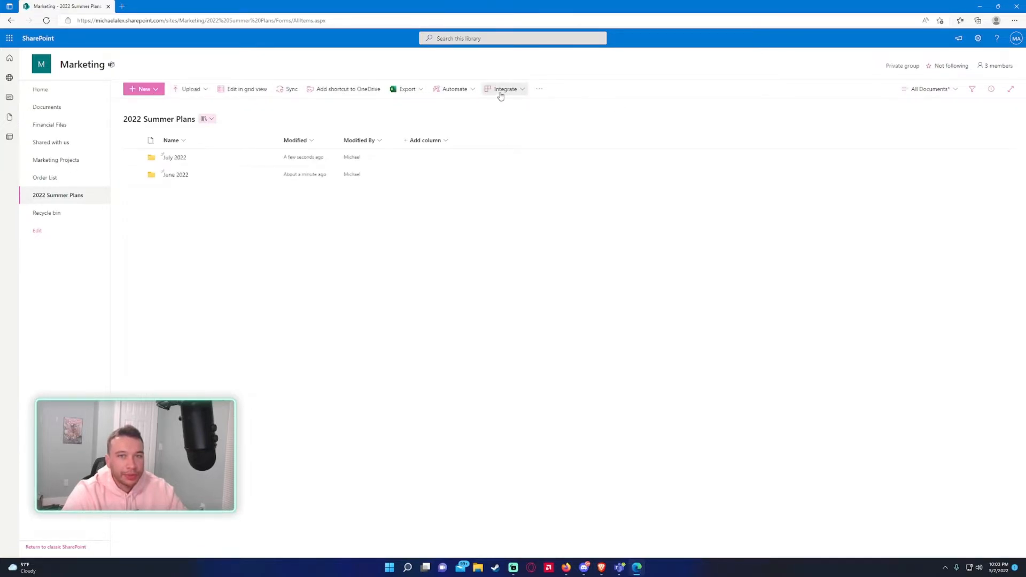
left_click(438, 91)
left_click(709, 130)
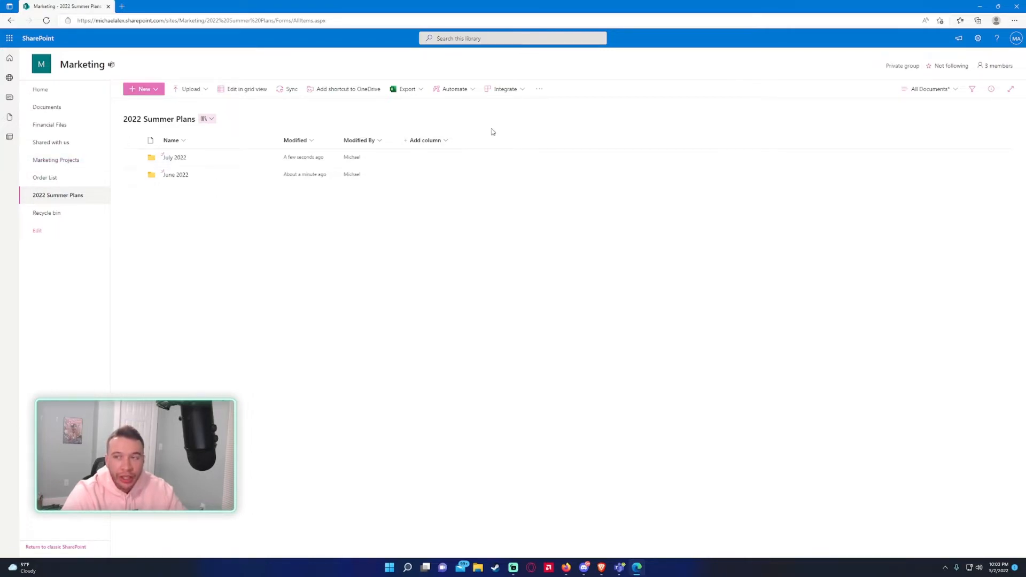
Step: Open the permissions of the 2022 Summer Plans library from its library settings and stop inheriting permissions from the parent site
left_click(978, 38)
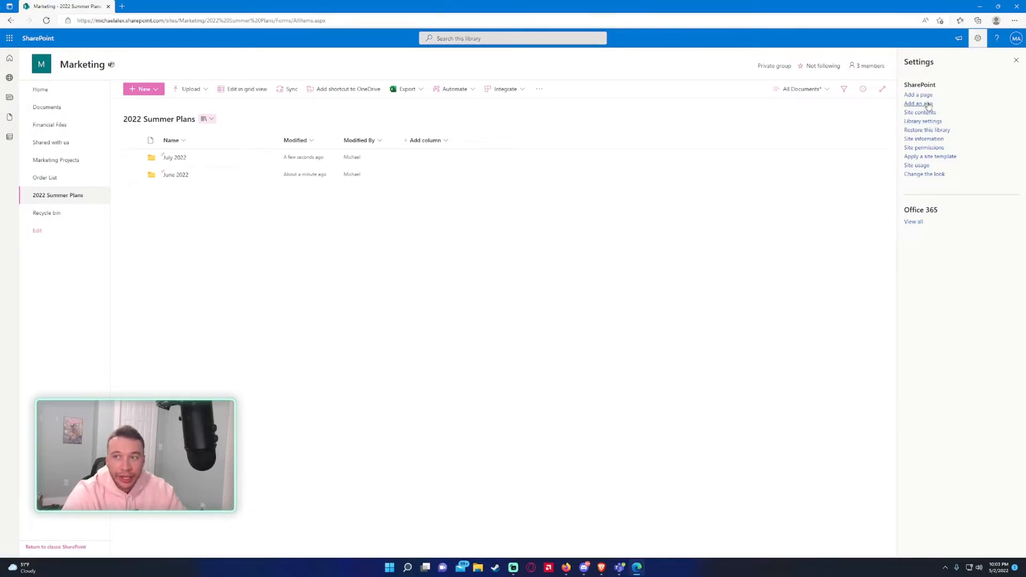
key("ctrl+plus")
key("ctrl+plus")
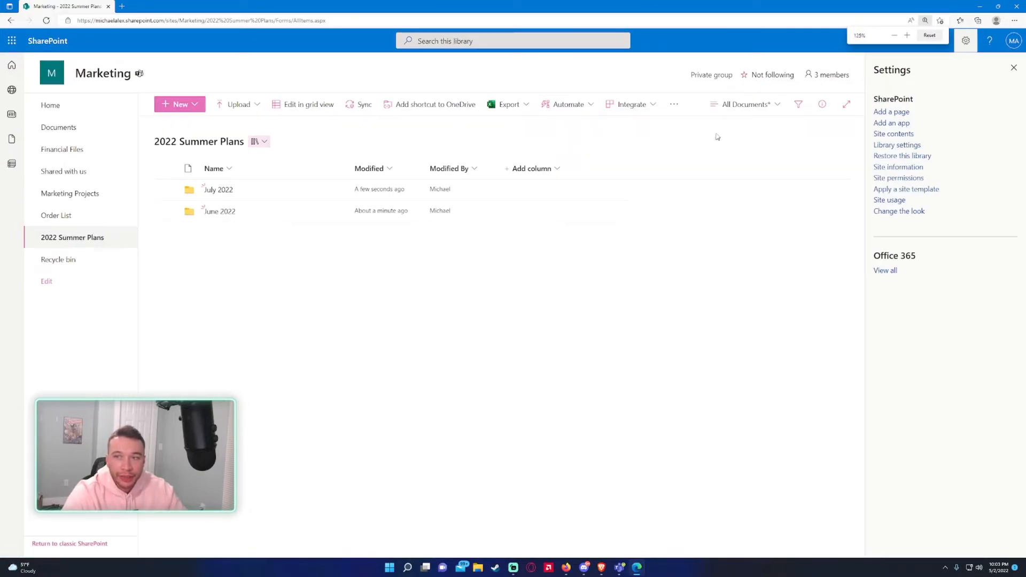
left_click(898, 145)
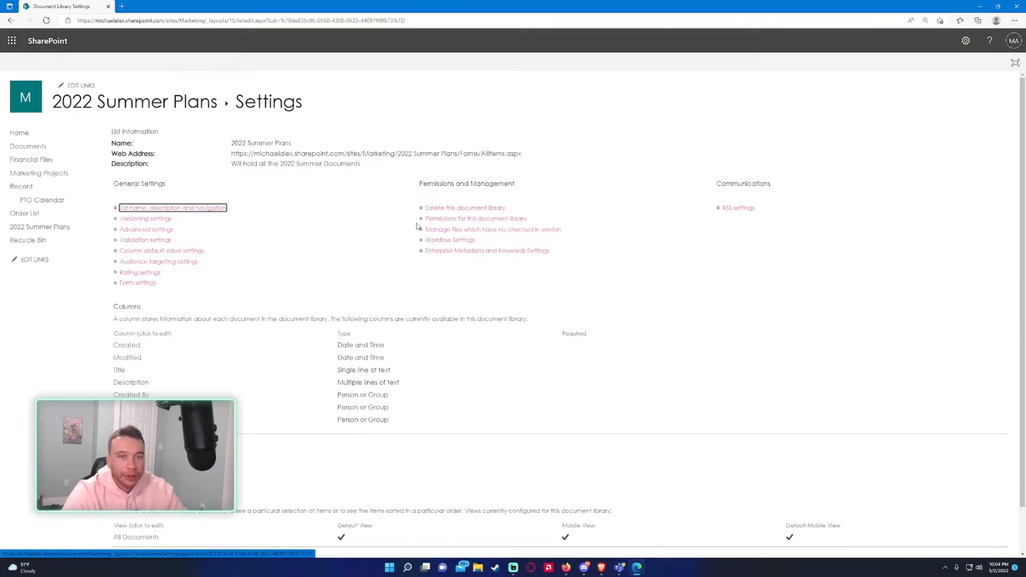
left_click(440, 222)
right_click(440, 221)
left_click(362, 219)
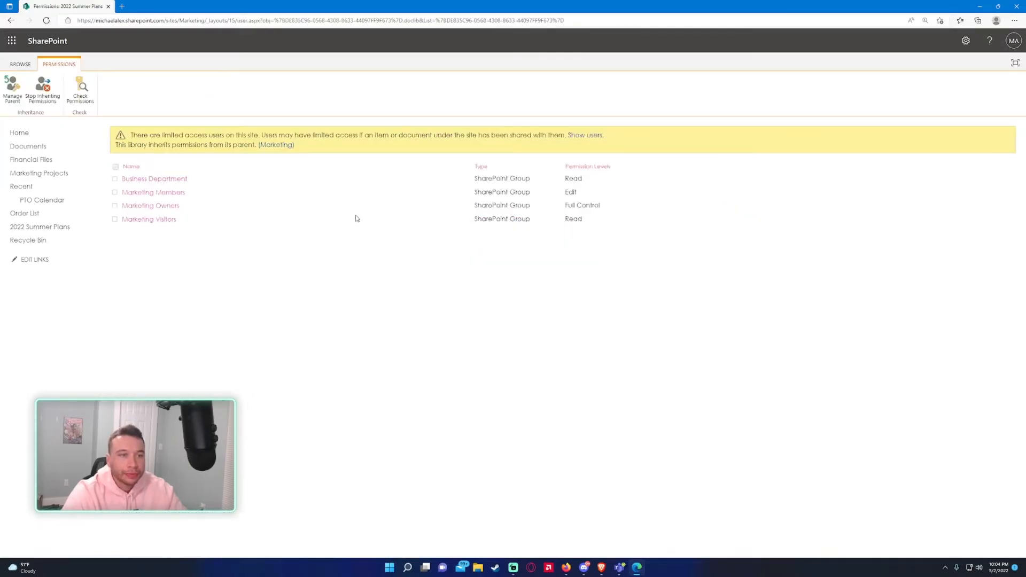
left_click(41, 103)
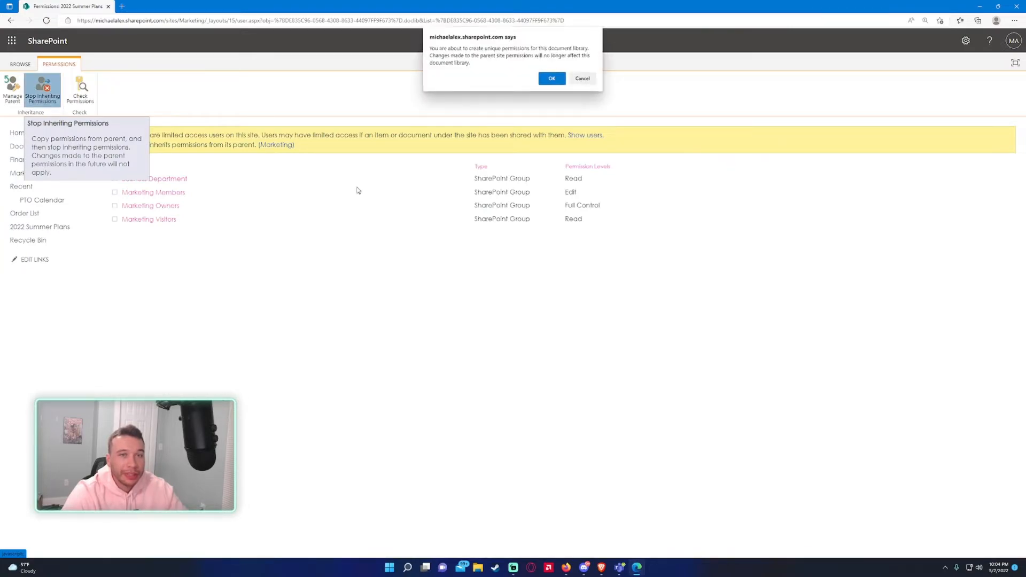
left_click(551, 78)
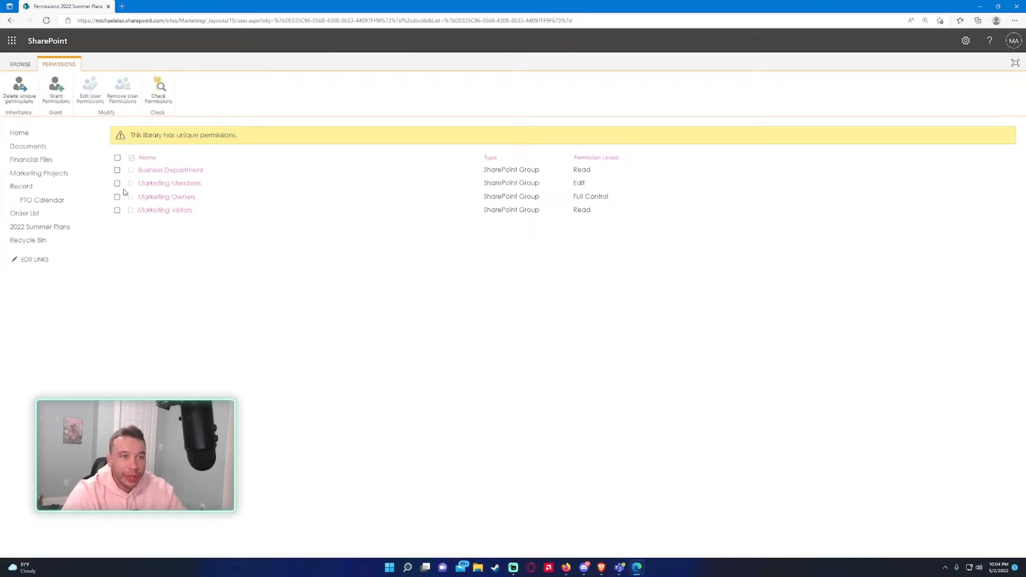
Step: Remove all permissions of the Business Department group from the 2022 Summer Plans library
left_click(118, 171)
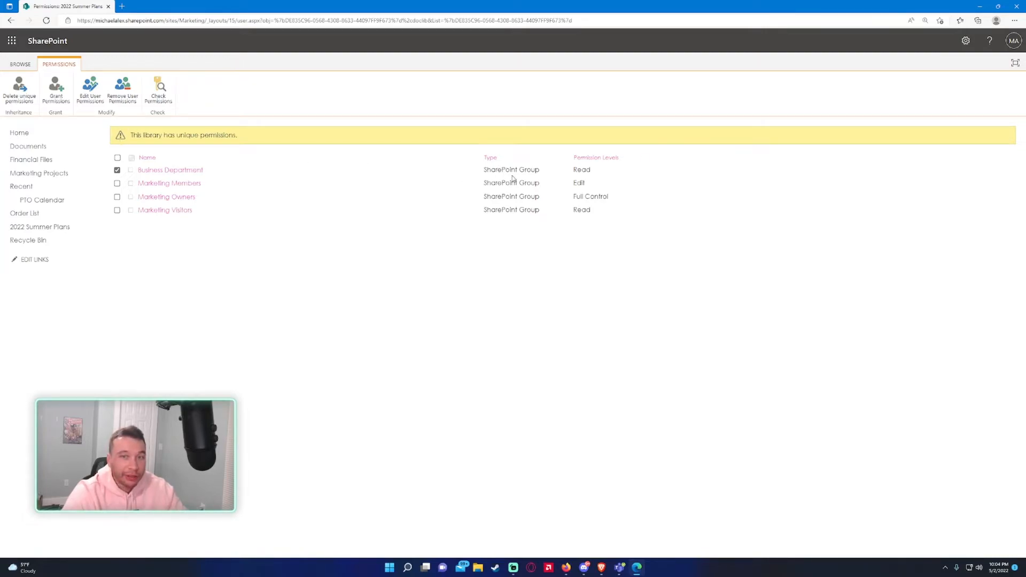
left_click(122, 91)
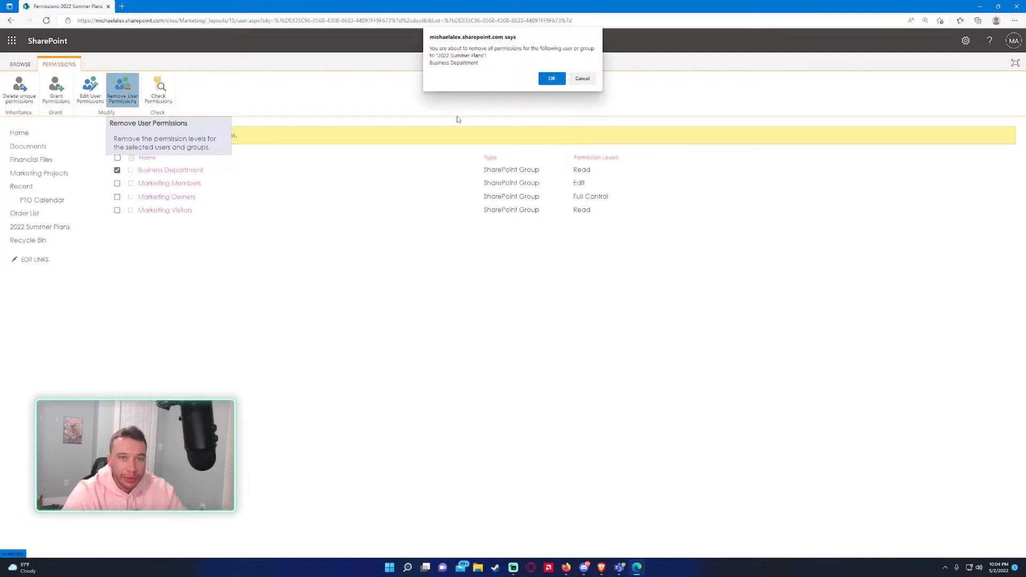
left_click(553, 78)
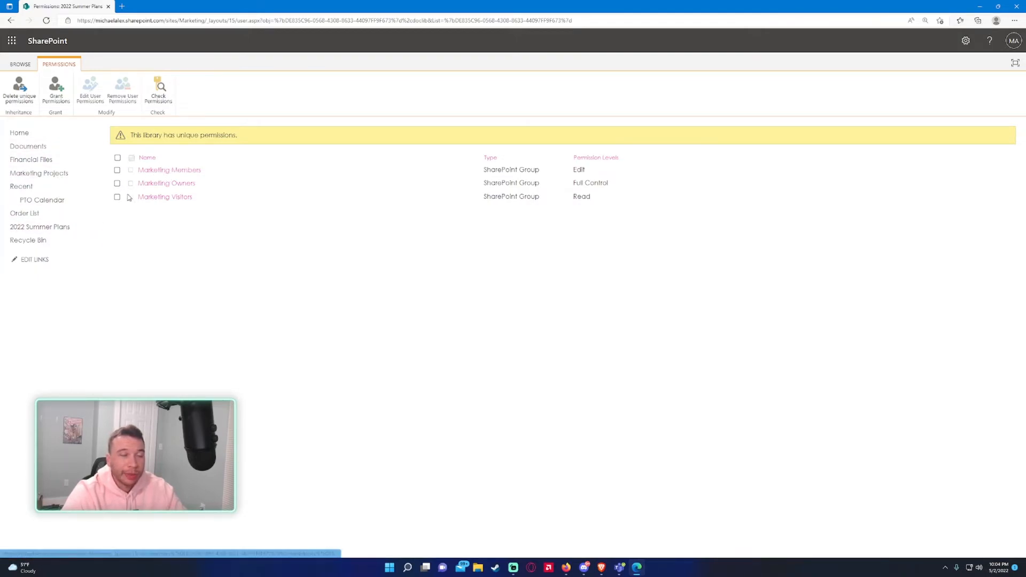
Step: Change the Marketing Members group's permission level on the 2022 Summer Plans library to Read
left_click(117, 171)
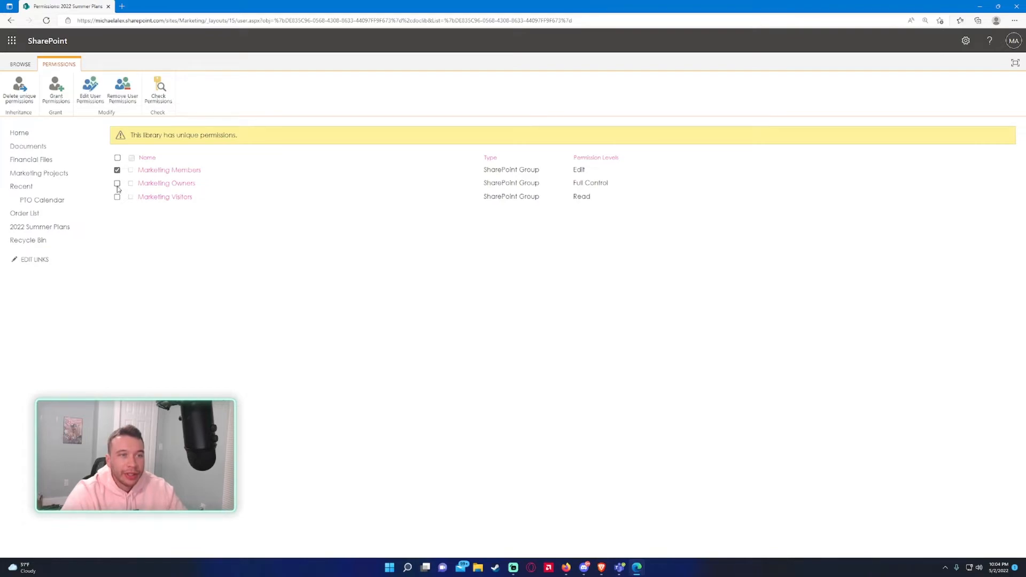
left_click_drag(575, 169, 588, 170)
left_click(586, 171)
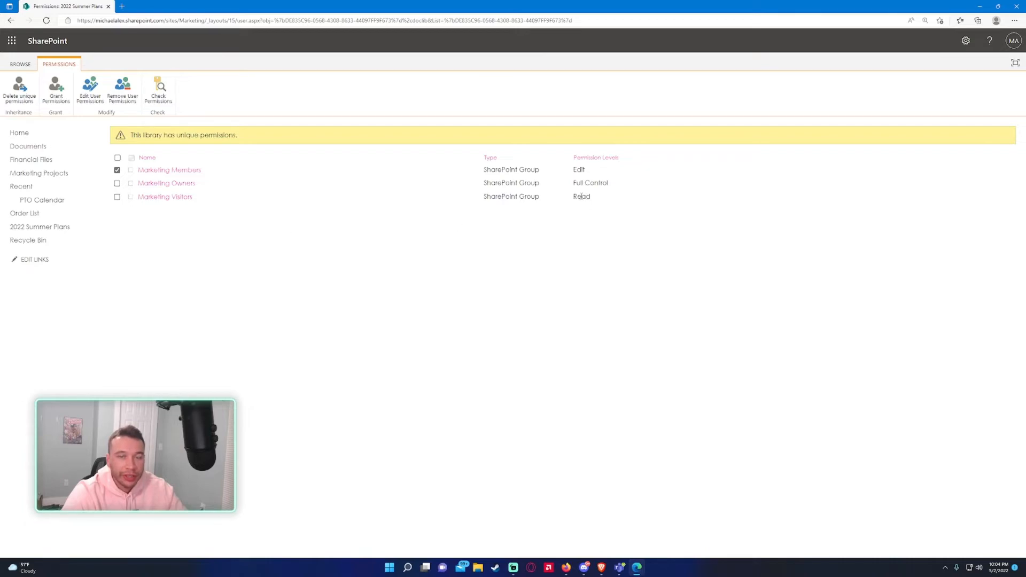
left_click(90, 88)
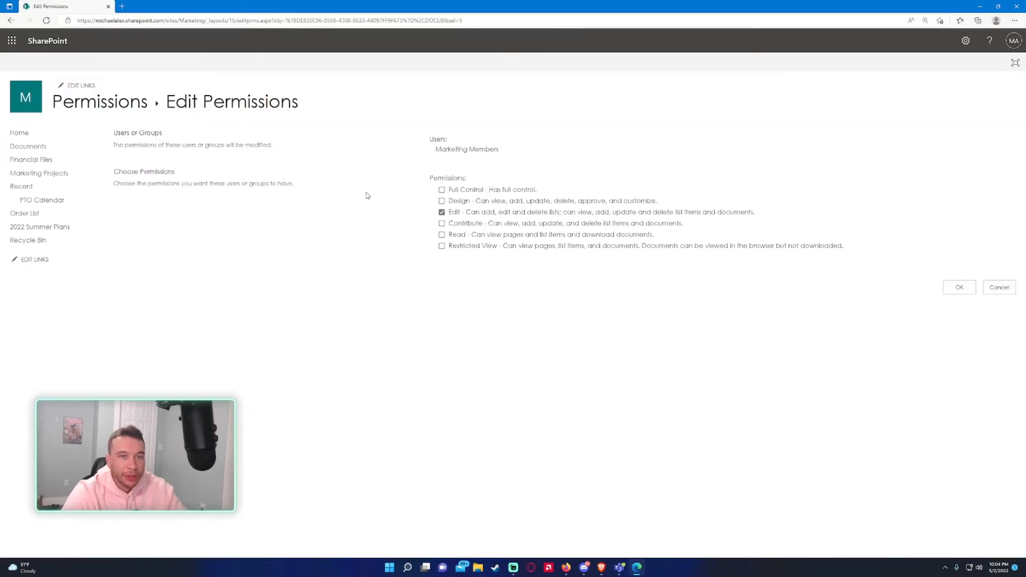
left_click(442, 235)
left_click(945, 293)
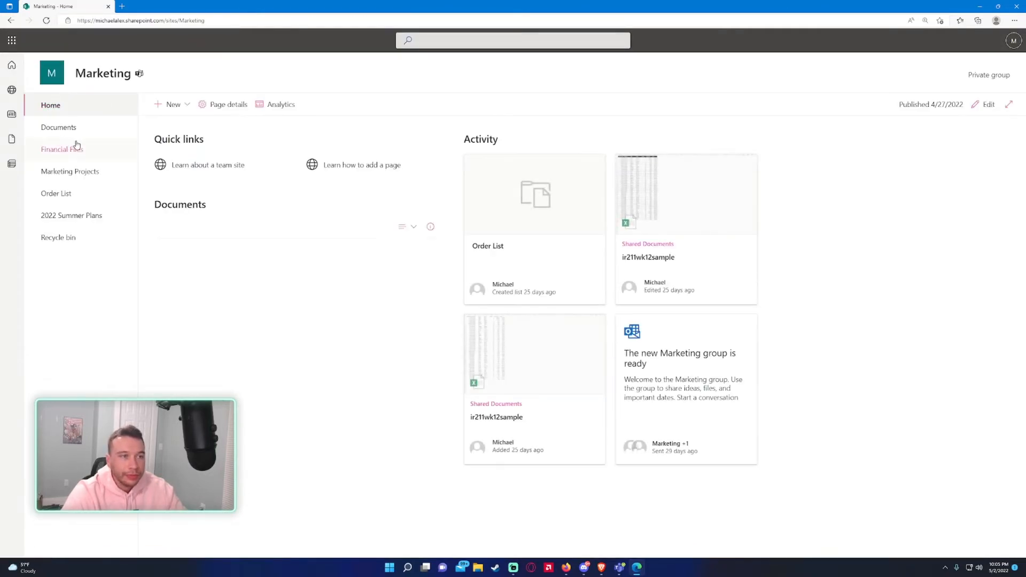
Step: Open the advanced access settings of the July 2022 folder in 2022 Summer Plans and stop inheriting permissions from the library
left_click(59, 216)
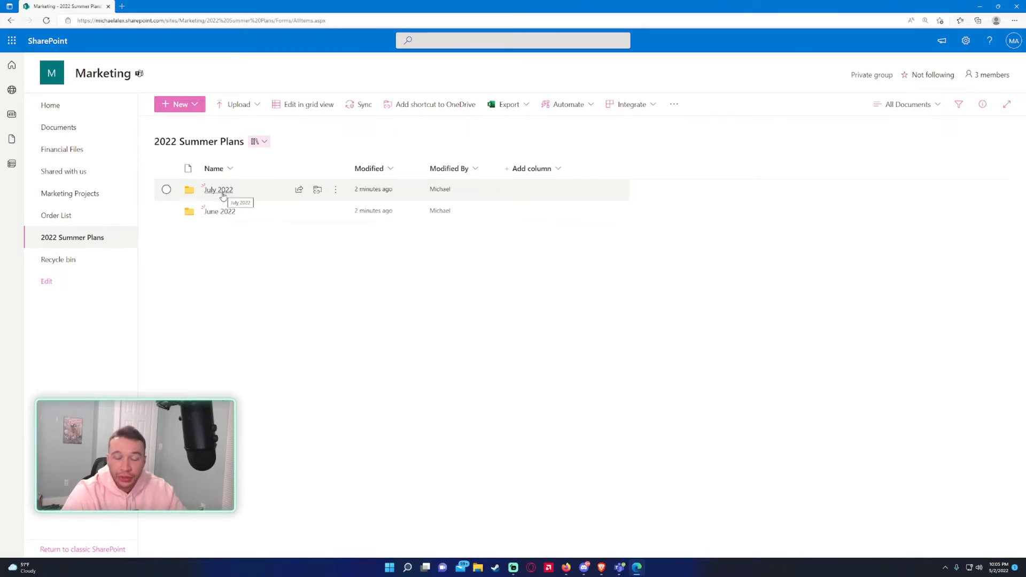
left_click(337, 191)
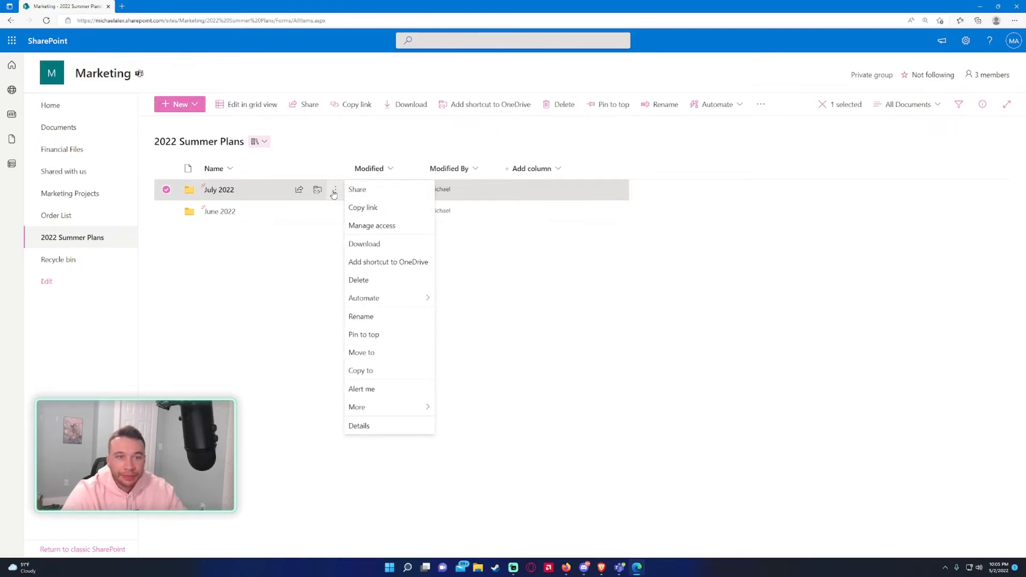
left_click(382, 232)
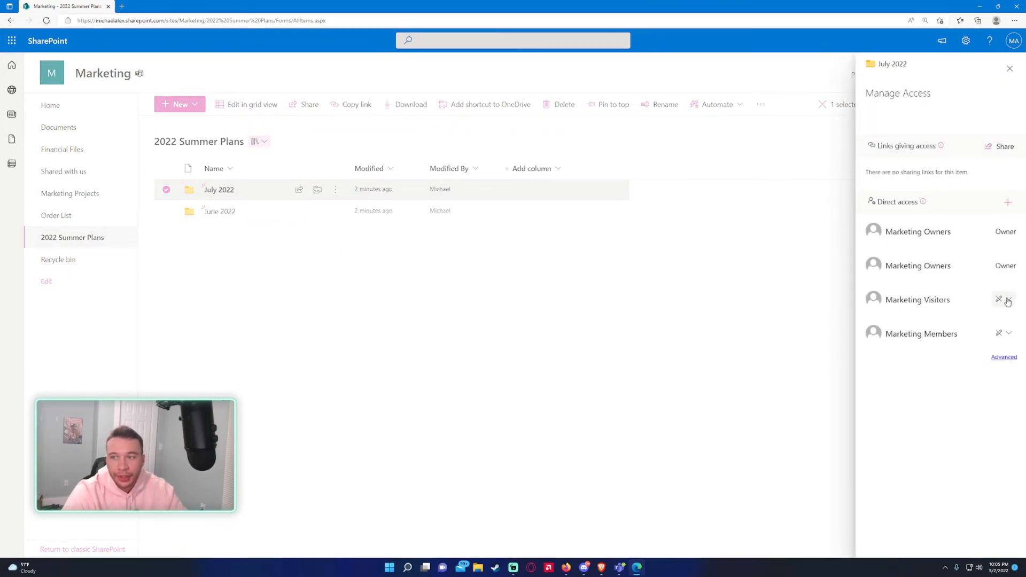
left_click(1005, 357)
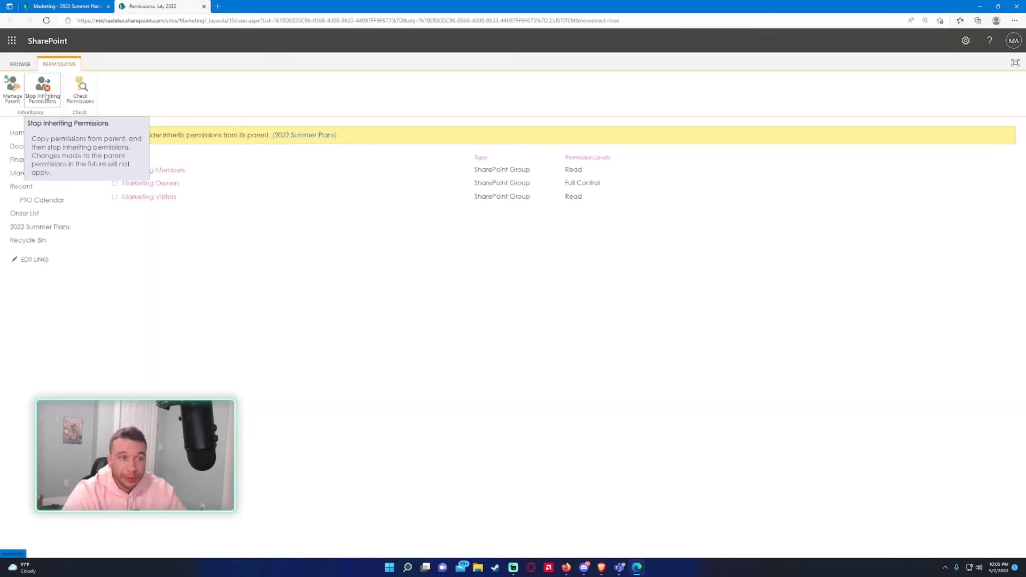
left_click(47, 97)
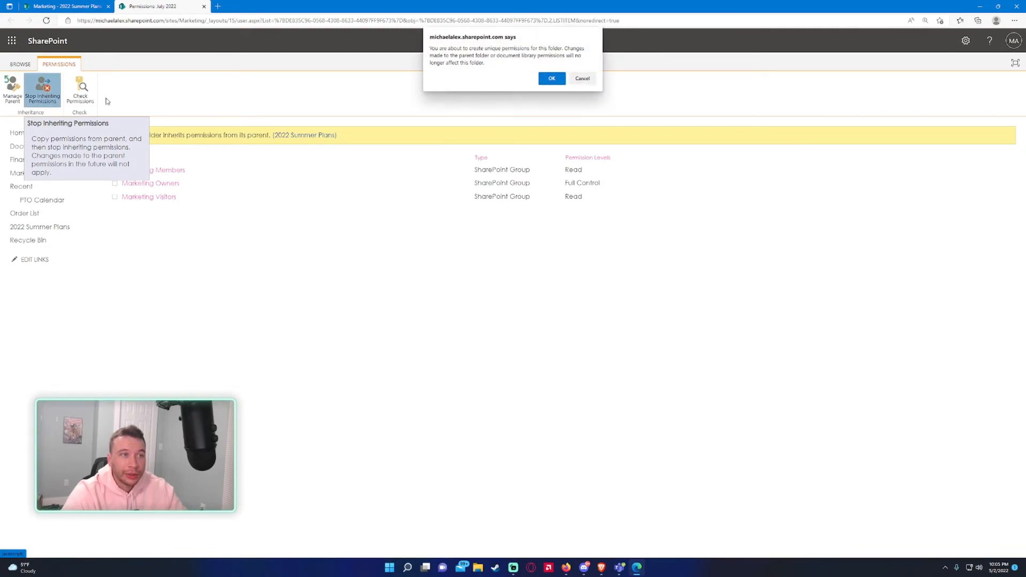
left_click(540, 78)
Step: Change the Marketing Members group's permission level on the July 2022 folder to Edit
left_click(117, 170)
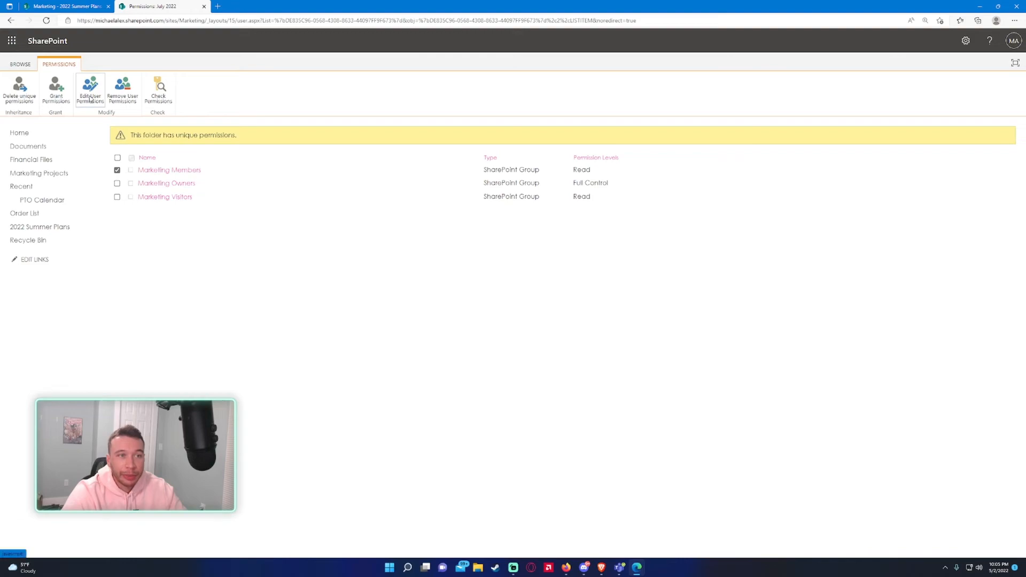
left_click(90, 98)
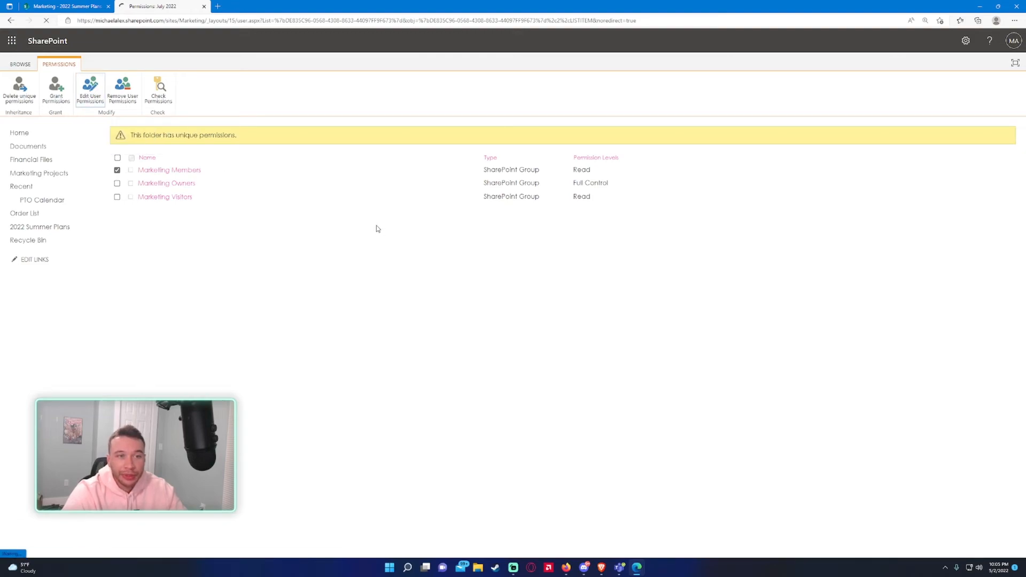
left_click(443, 233)
left_click(960, 287)
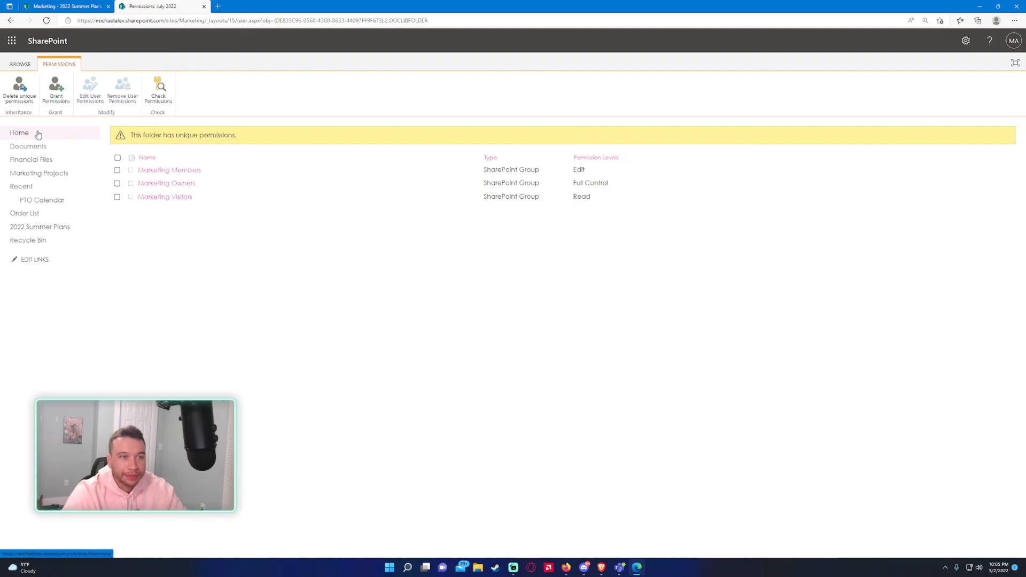
Step: Leave the July 2022 folder's permissions page and open the 2022 Summer Plans library from the Marketing site's home page
left_click(79, 132)
left_click(79, 199)
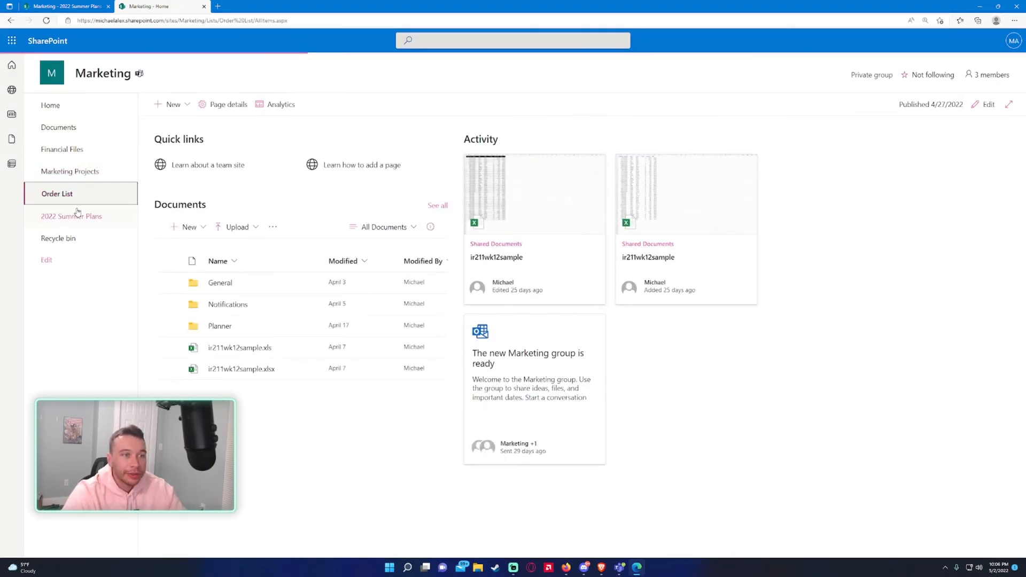
left_click(101, 201)
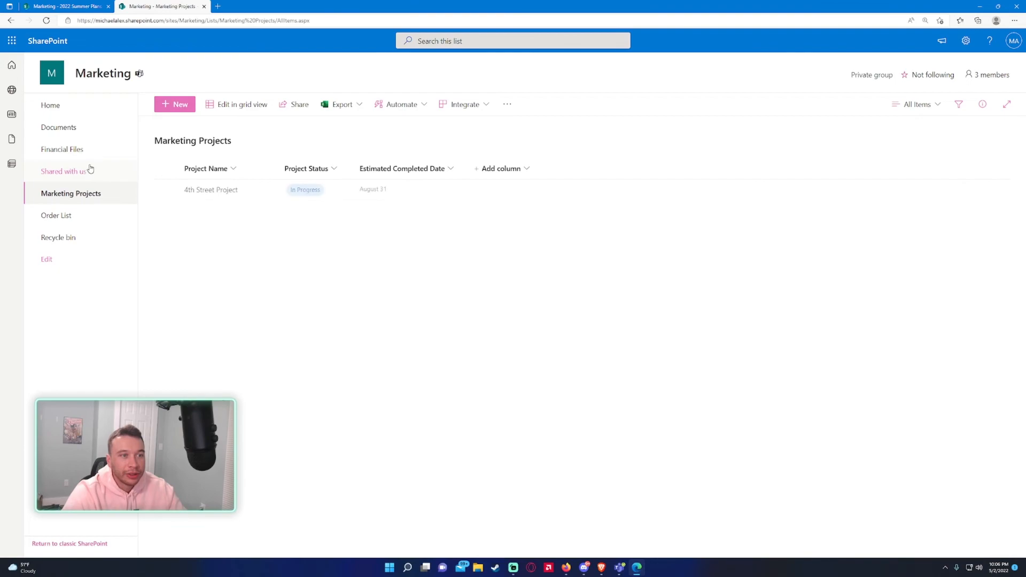
left_click(97, 108)
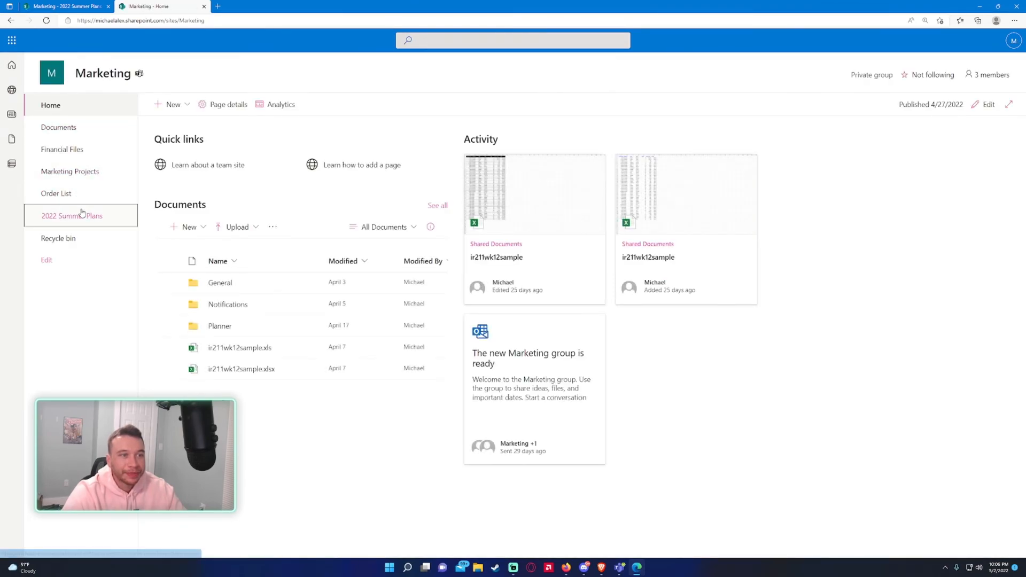
left_click(75, 216)
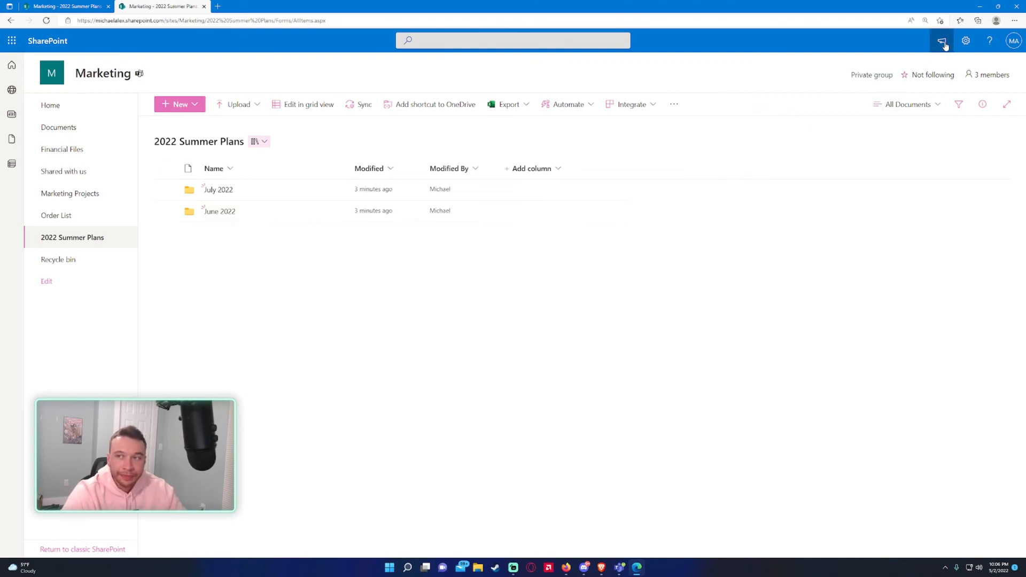
left_click(967, 42)
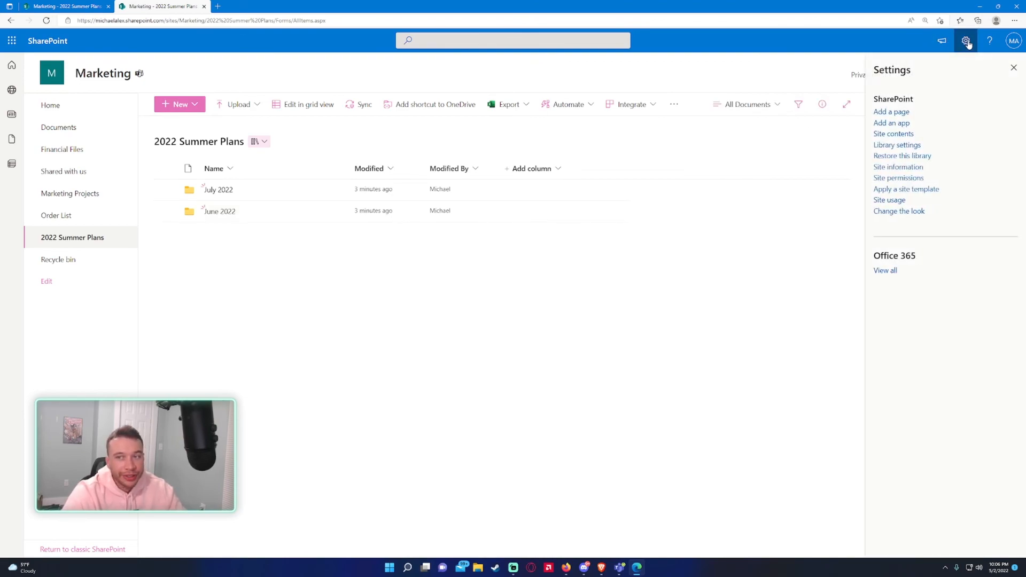
left_click(966, 43)
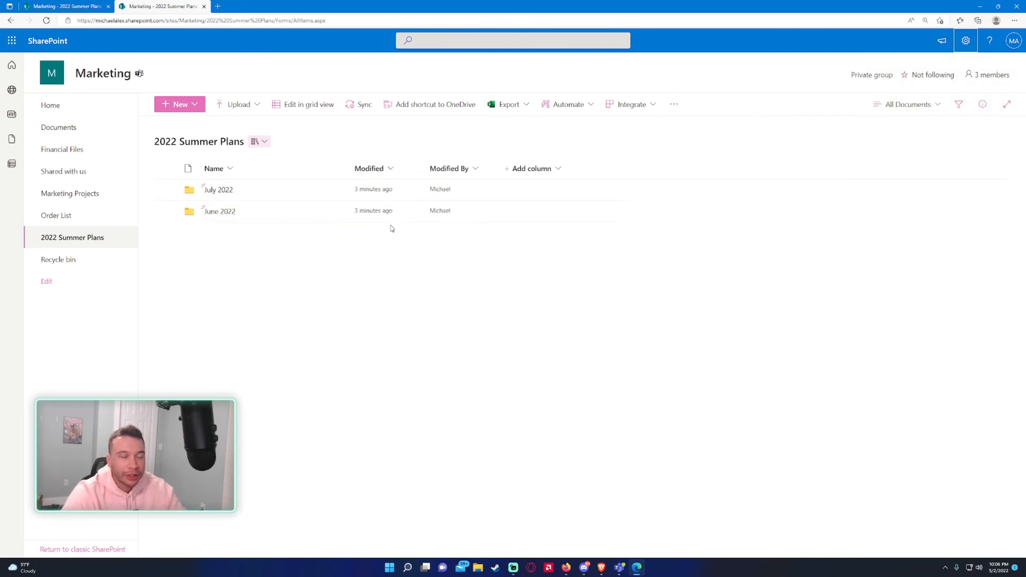